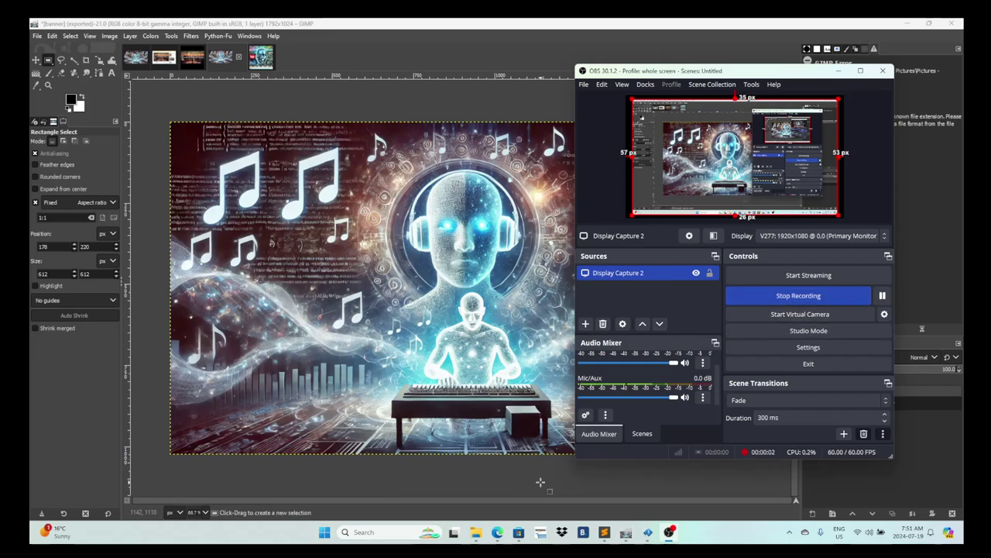
From the Blogger posts list, view the published 'Music Styles Tags List/Randomizer' post on the live blog.
mouse_move(498, 531)
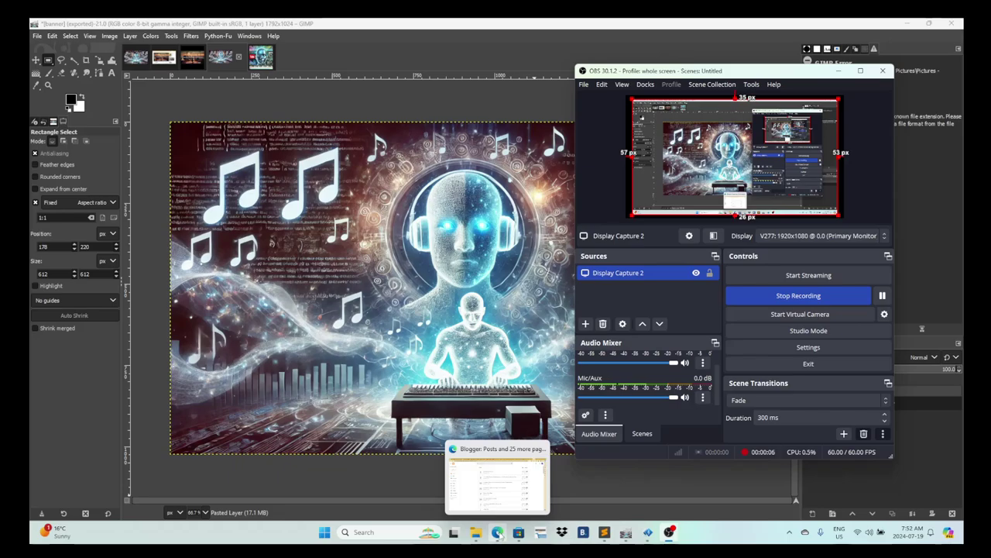
left_click(500, 534)
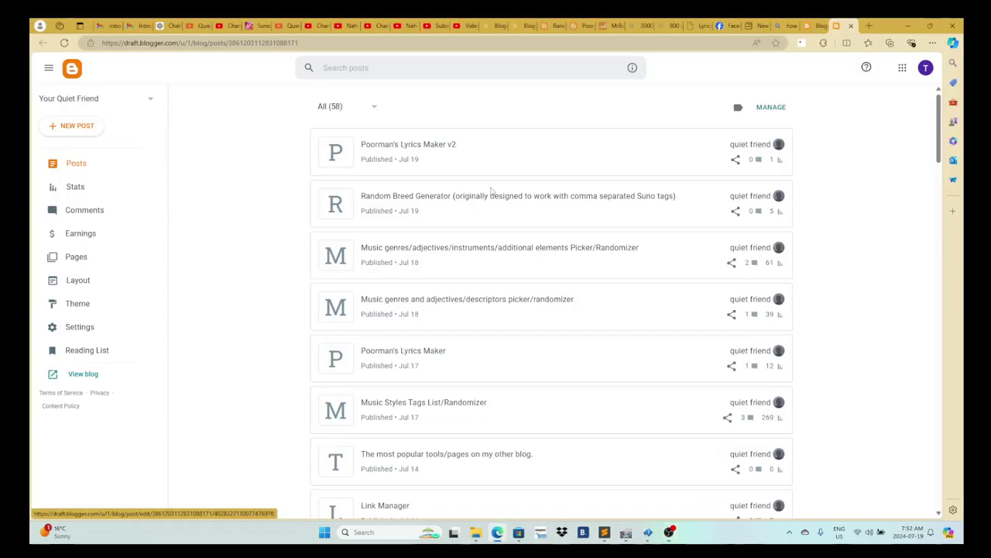
scroll(489, 320, "down", 2)
scroll(496, 324, "up", 1)
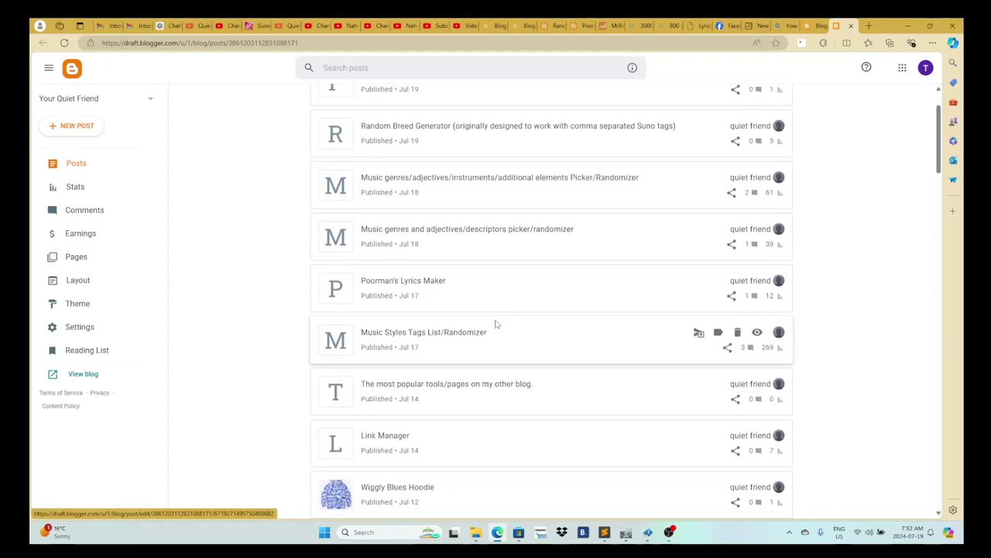
scroll(496, 323, "up", 2)
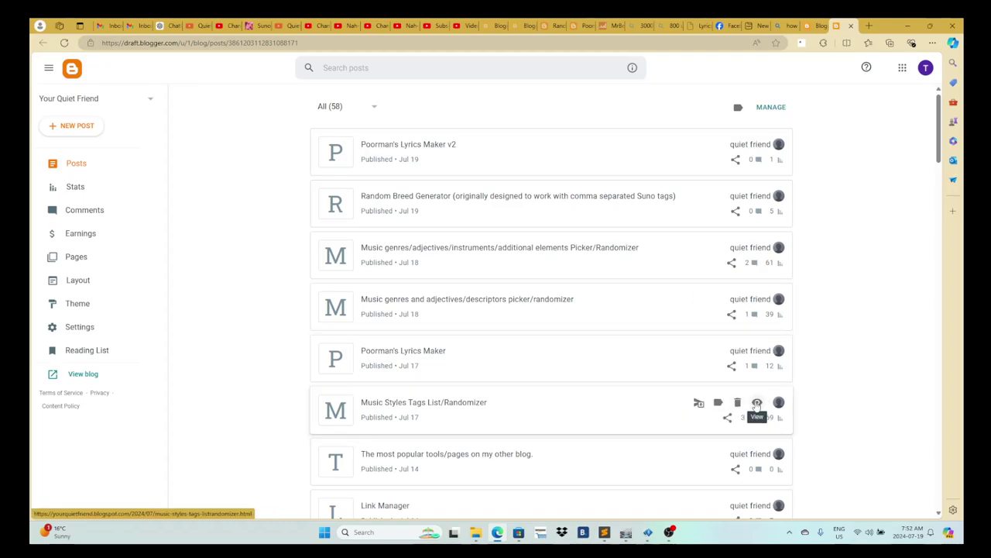
left_click(757, 402)
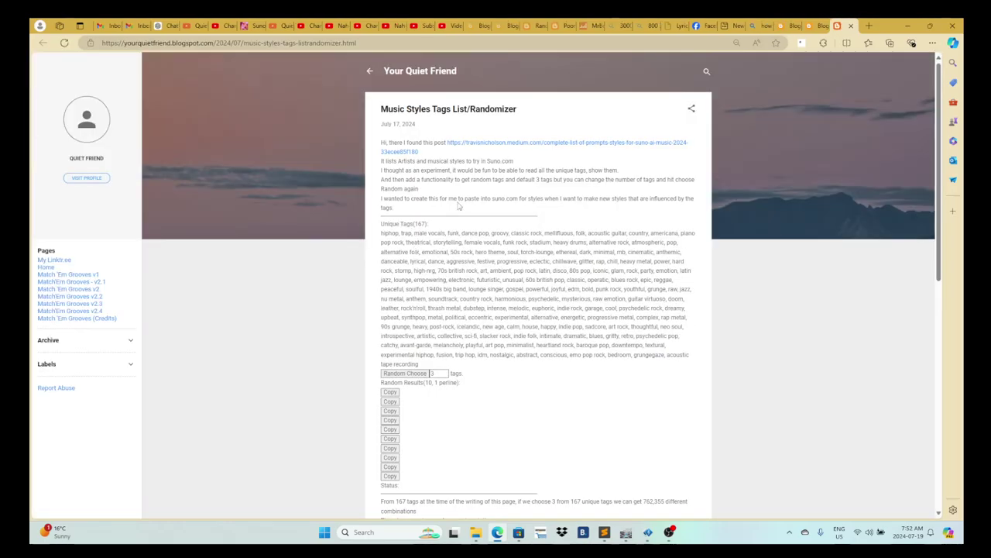
Open the linked Medium article on Suno AI prompts and styles and select its artist-to-style list.
left_click(504, 148)
left_click(835, 26)
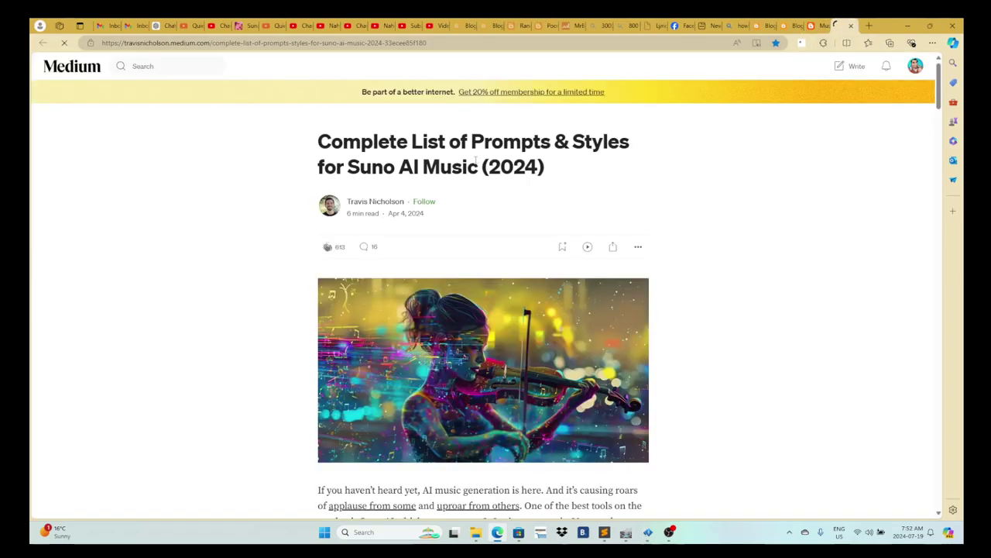
scroll(470, 178, "down", 1)
scroll(470, 178, "down", 1)
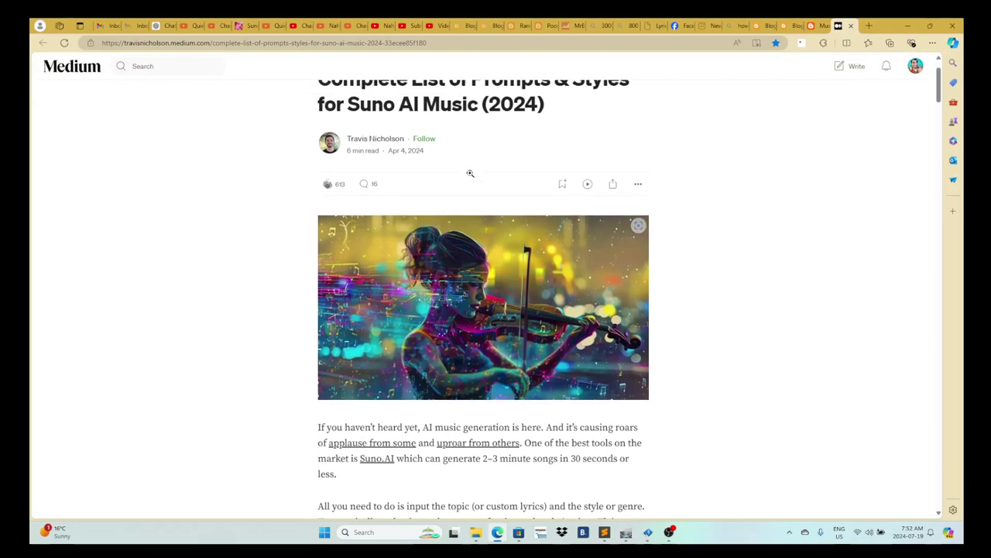
scroll(470, 178, "up", 1)
scroll(470, 178, "down", 6)
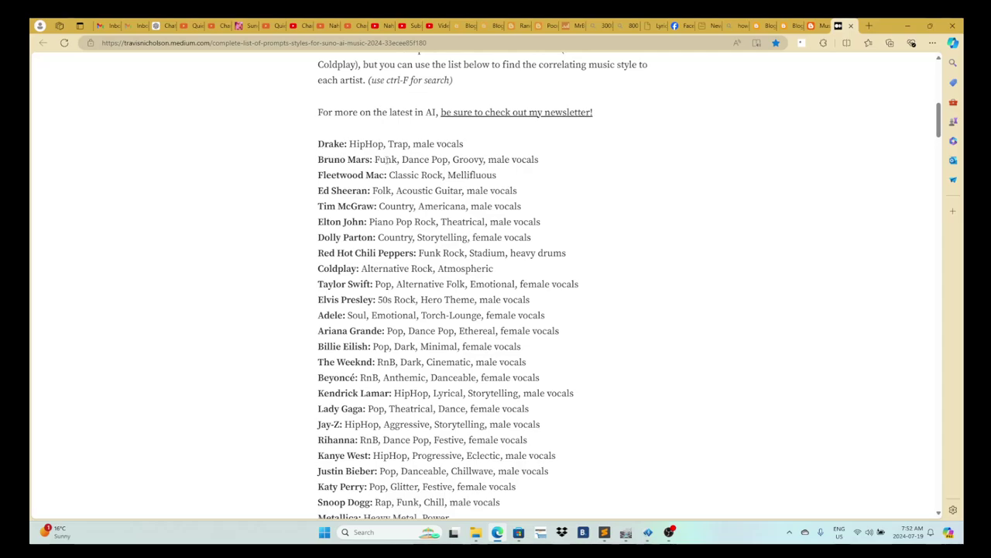
scroll(438, 222, "down", 2)
scroll(432, 188, "up", 3)
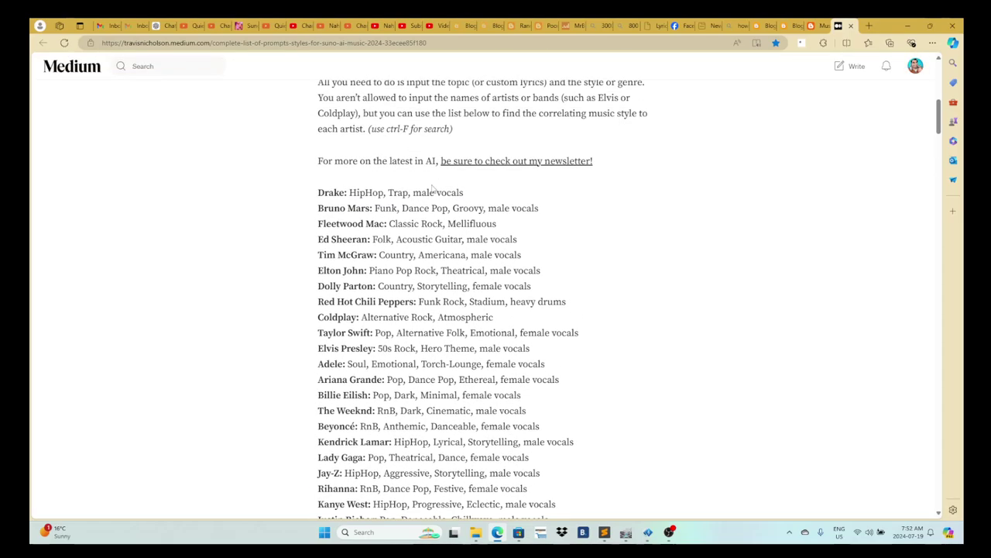
left_click_drag(346, 192, 511, 411)
scroll(513, 418, "down", 5)
scroll(453, 265, "up", 3)
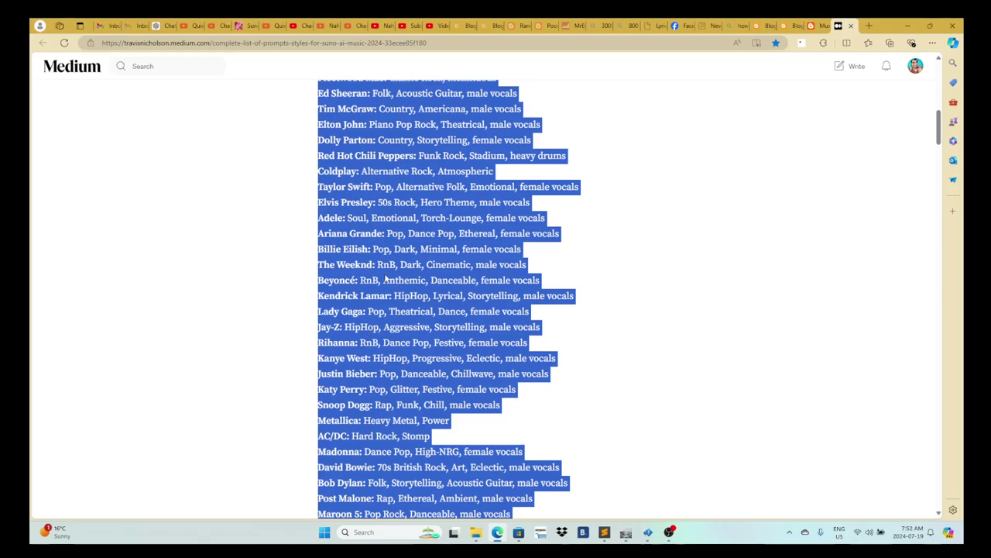
Back on the blog post, set the randomizer to 5 tags, generate ten rows, and copy rows three and four.
left_click(784, 28)
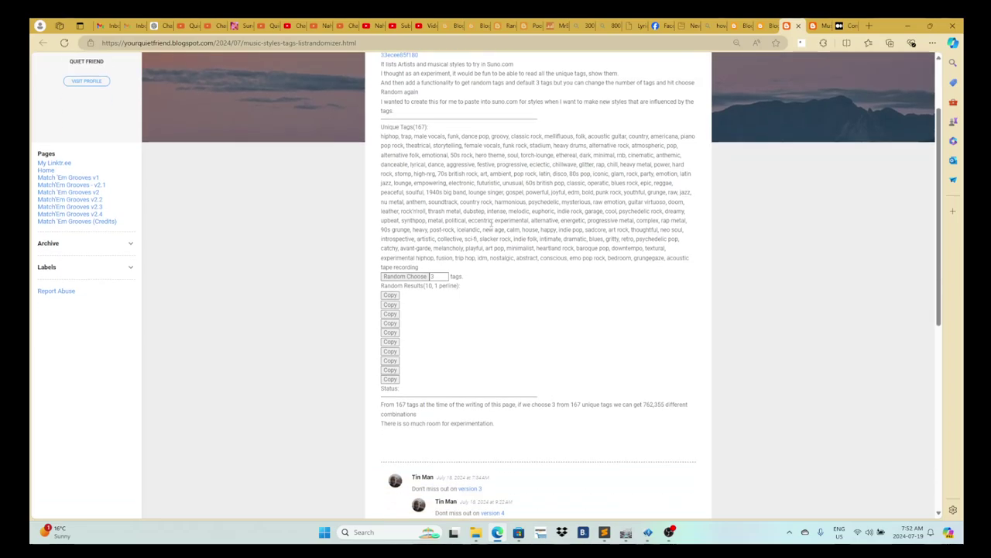
left_click_drag(438, 276, 374, 275)
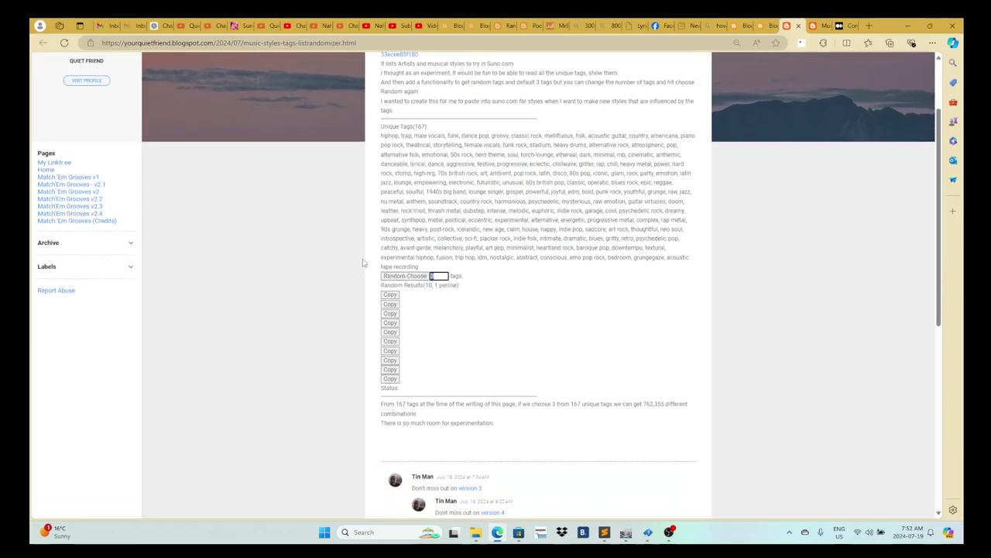
left_click(403, 277)
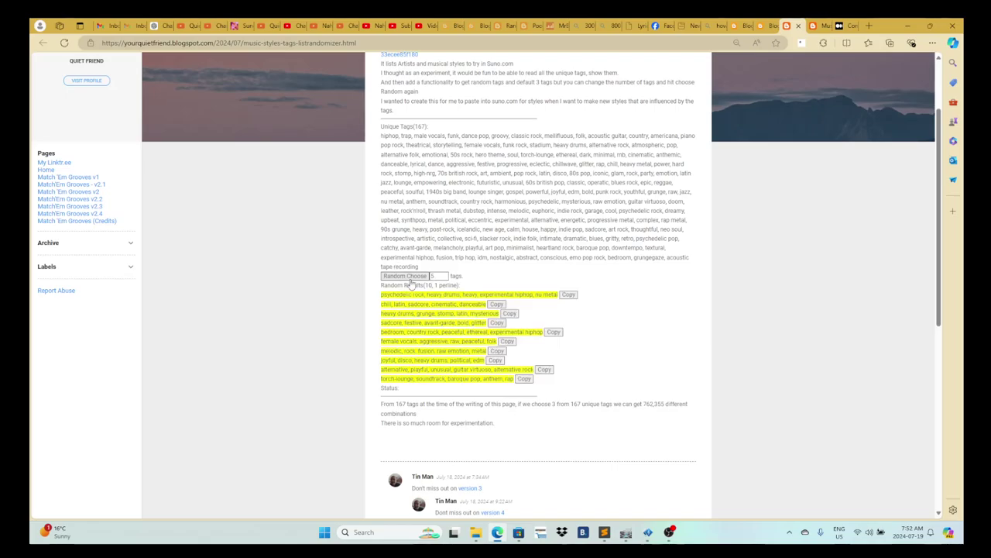
left_click(509, 313)
left_click(497, 322)
Select the whole Unique Tags list on the post.
scroll(480, 296, "up", 2)
scroll(534, 288, "down", 3)
scroll(540, 291, "up", 2)
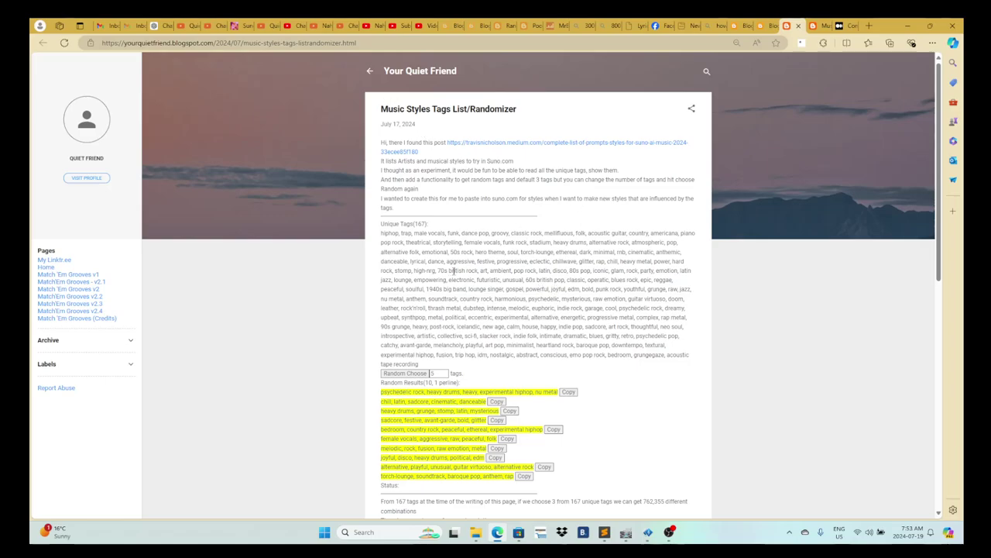
left_click_drag(383, 232, 689, 354)
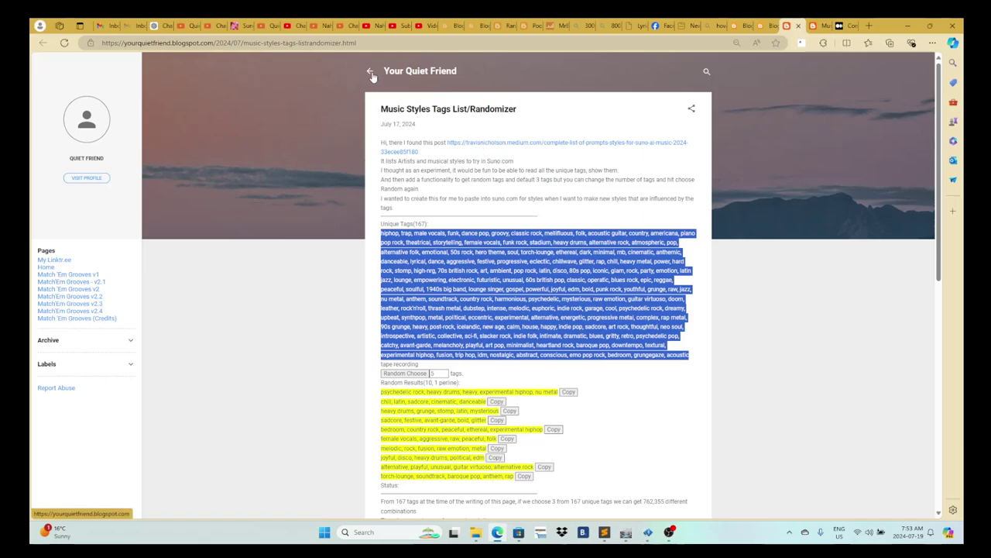
scroll(564, 284, "down", 5)
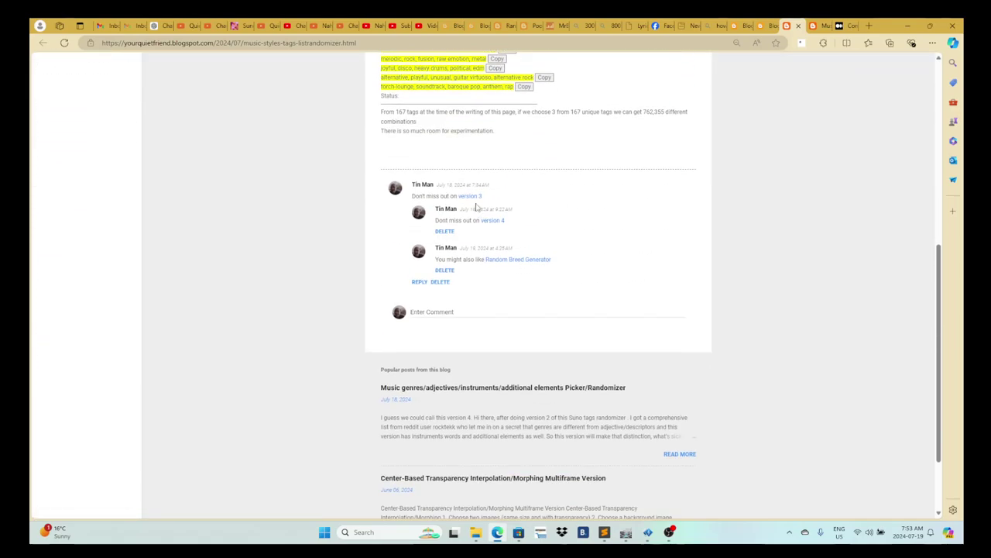
Open the version 4 randomizer post and select its Genres, Adjectives, Instruments and Additional Elements lists.
left_click(496, 220)
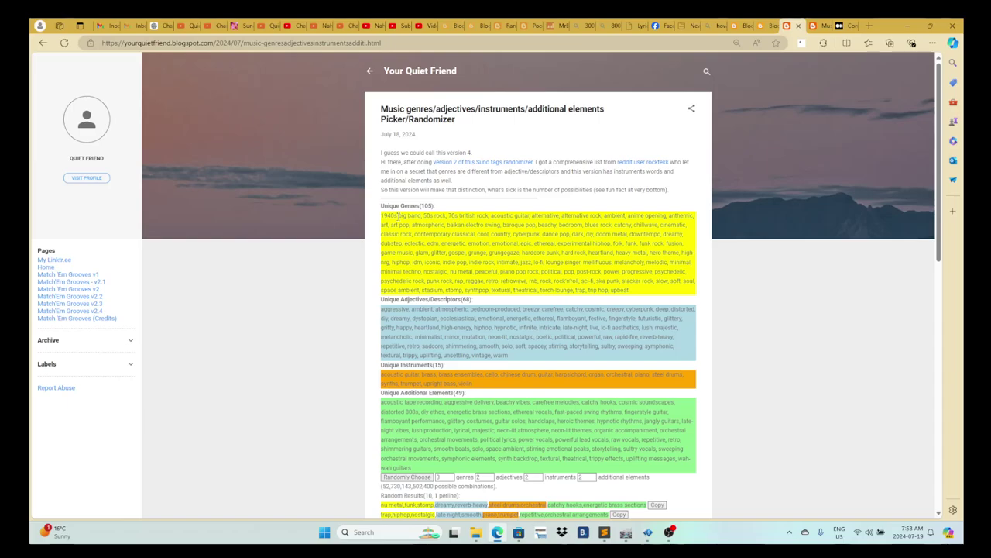
scroll(398, 215, "down", 1)
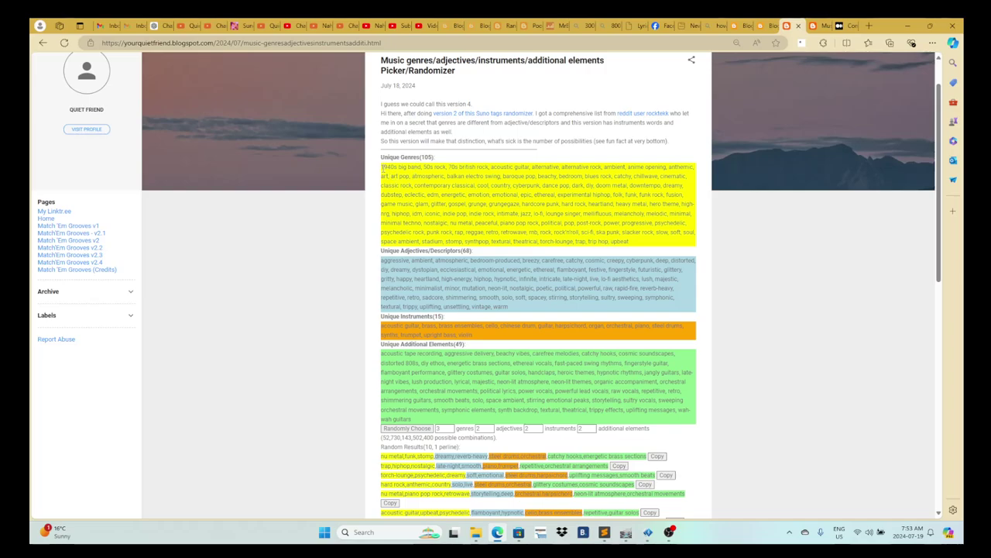
left_click_drag(381, 166, 529, 232)
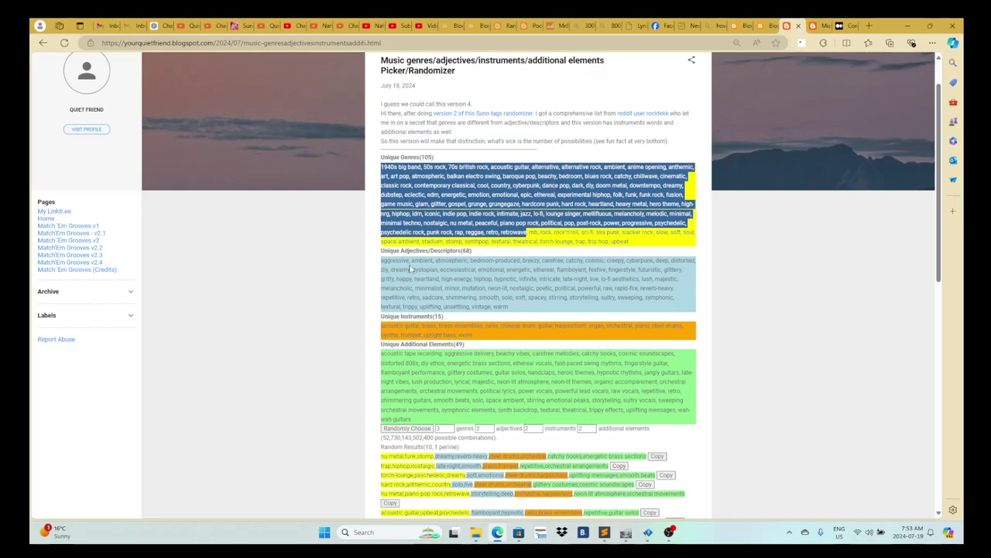
left_click_drag(382, 261, 518, 308)
scroll(452, 209, "down", 2)
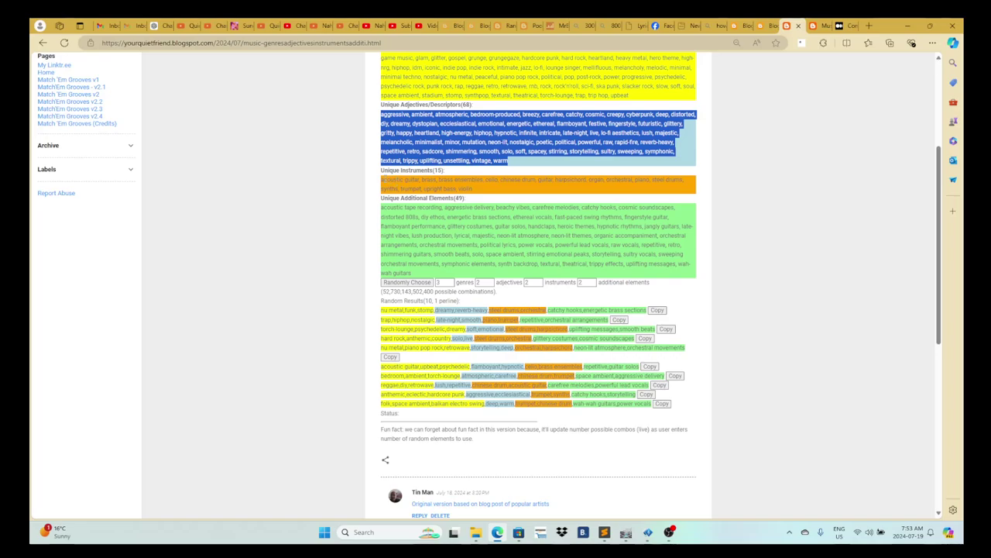
left_click_drag(381, 179, 486, 207)
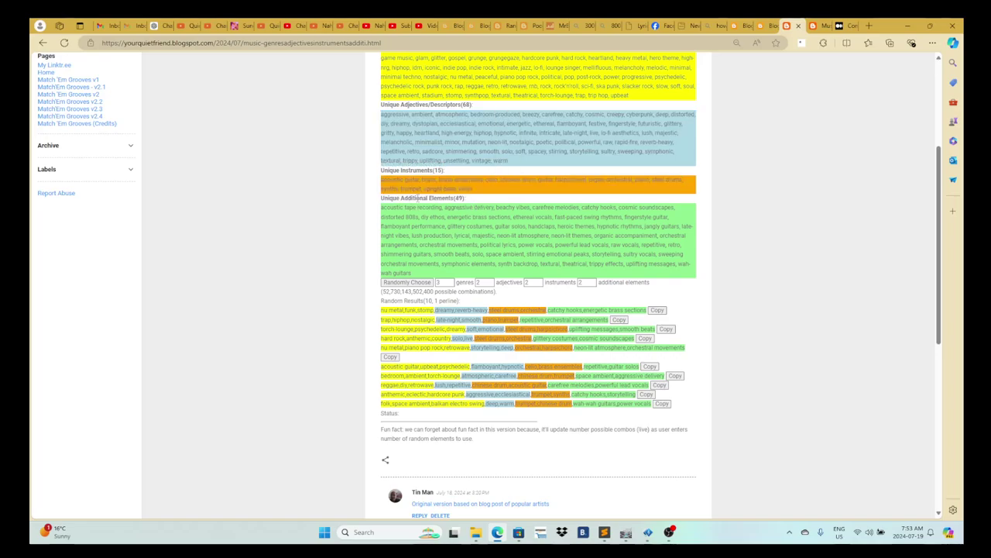
left_click_drag(402, 207, 542, 246)
left_click(473, 282)
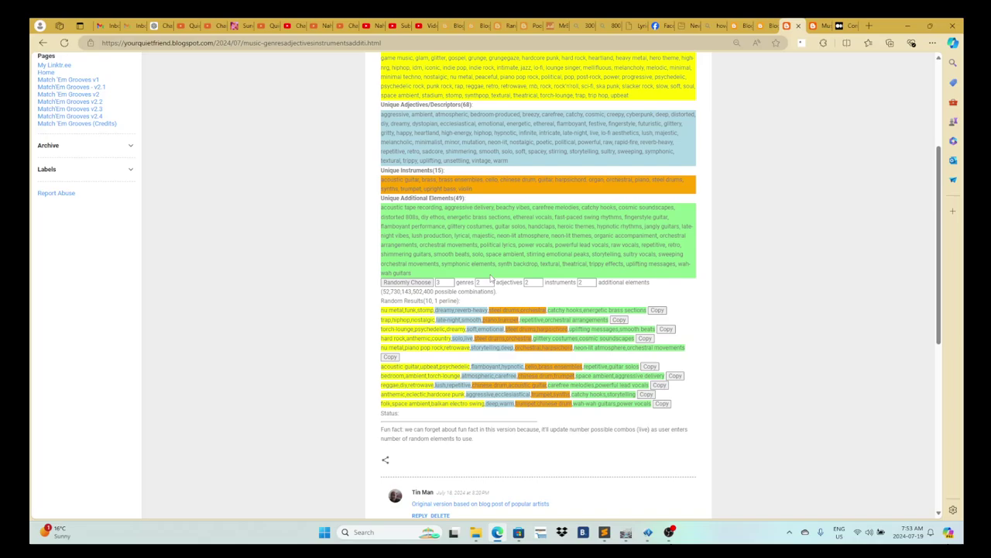
Set the adjectives count to 3 and highlight the possible-combinations number.
left_click(447, 284)
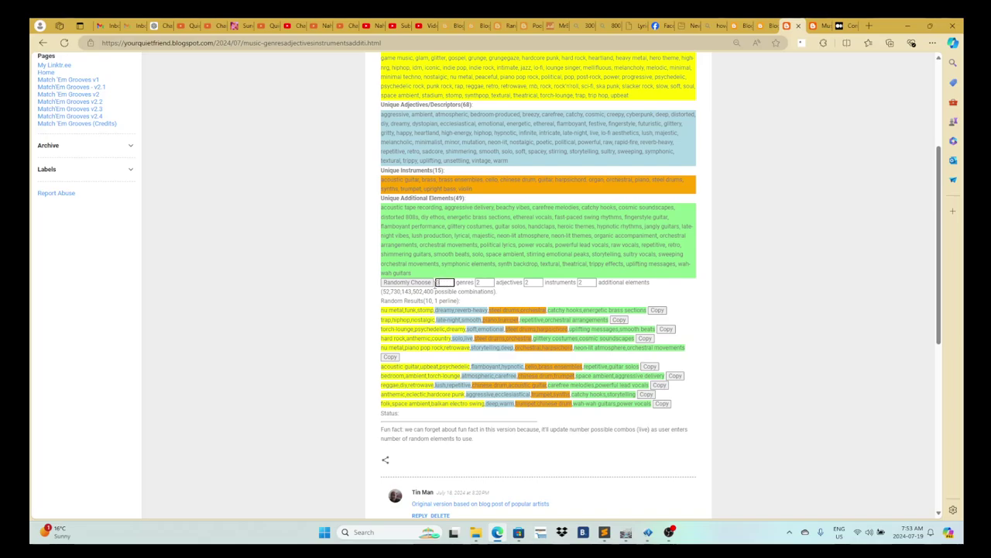
left_click_drag(446, 283, 413, 285)
key("Tab")
key("Tab")
type("3")
left_click_drag(381, 291, 498, 291)
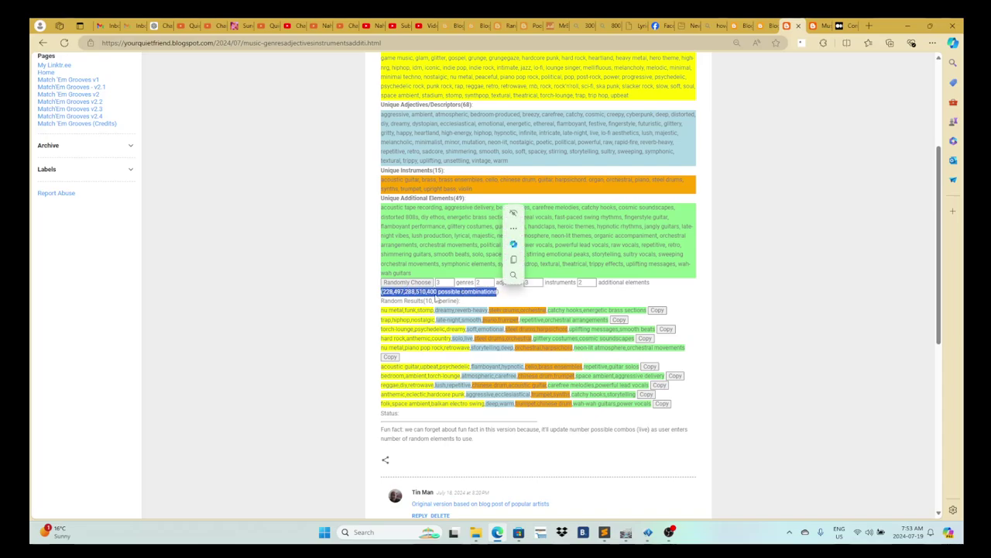
left_click(587, 284)
Regenerate the ten random style combinations three times, leaving the additional elements count unchanged.
left_click_drag(387, 310, 590, 416)
left_click(406, 282)
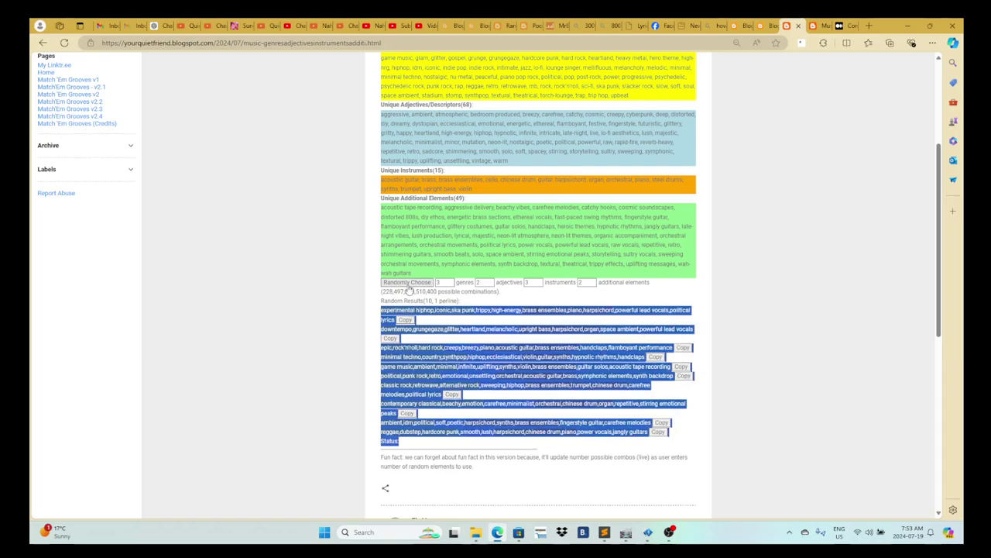
left_click(407, 283)
left_click(407, 283)
double_click(582, 282)
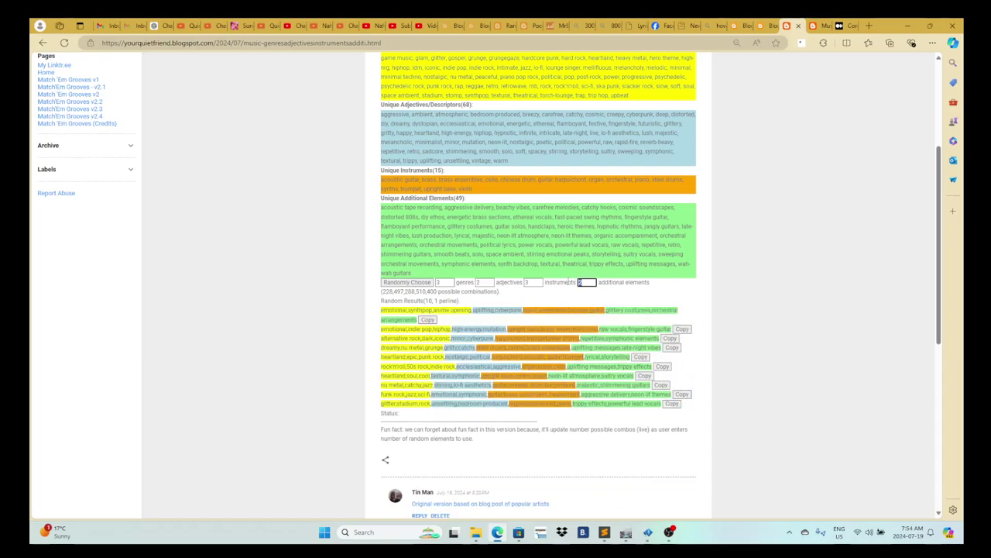
left_click(615, 304)
Go back to the posts list and view the published Random Breed Generator post.
left_click(43, 44)
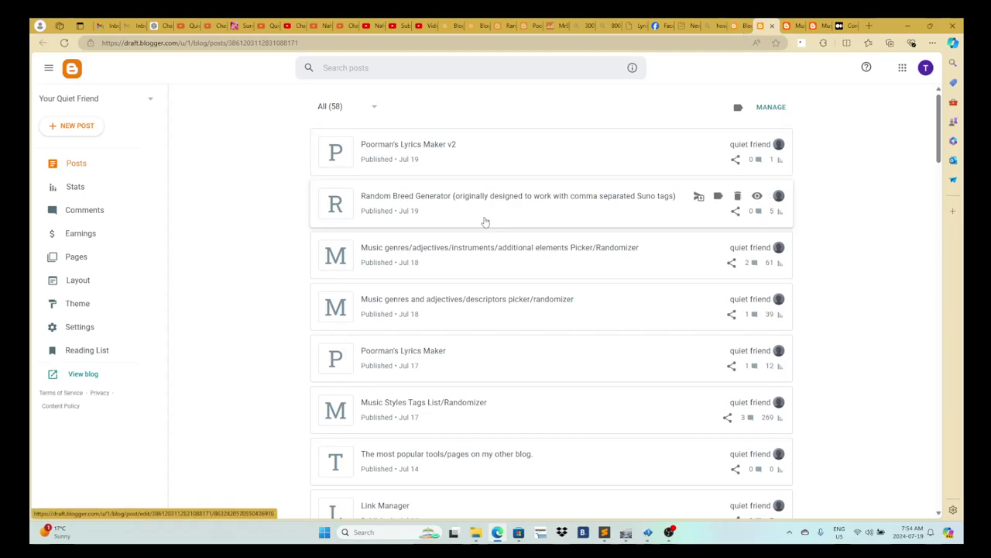
left_click(757, 196)
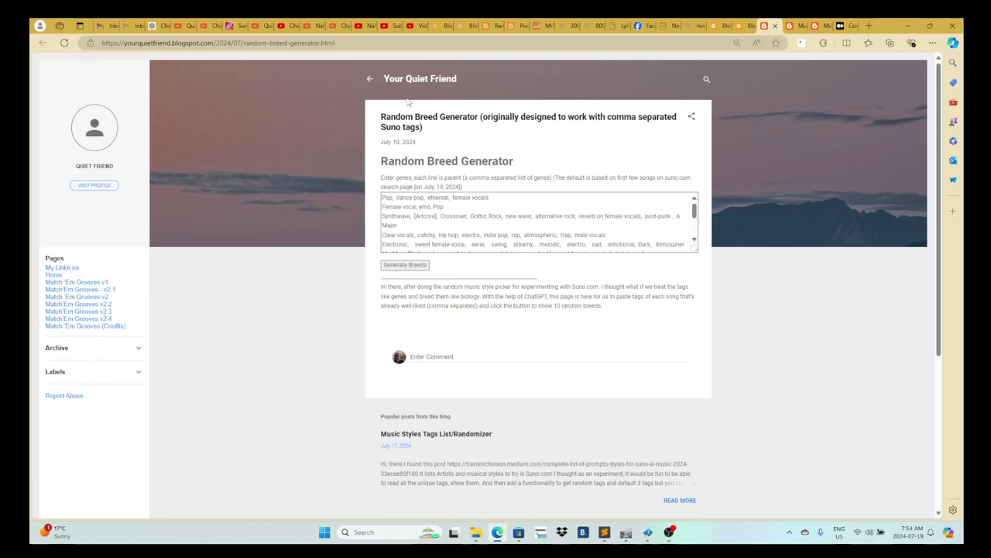
Copy the style tags 'Pop, dance pop, ethereal, female vocals' from Suno's song Will You Be There?
left_click(233, 26)
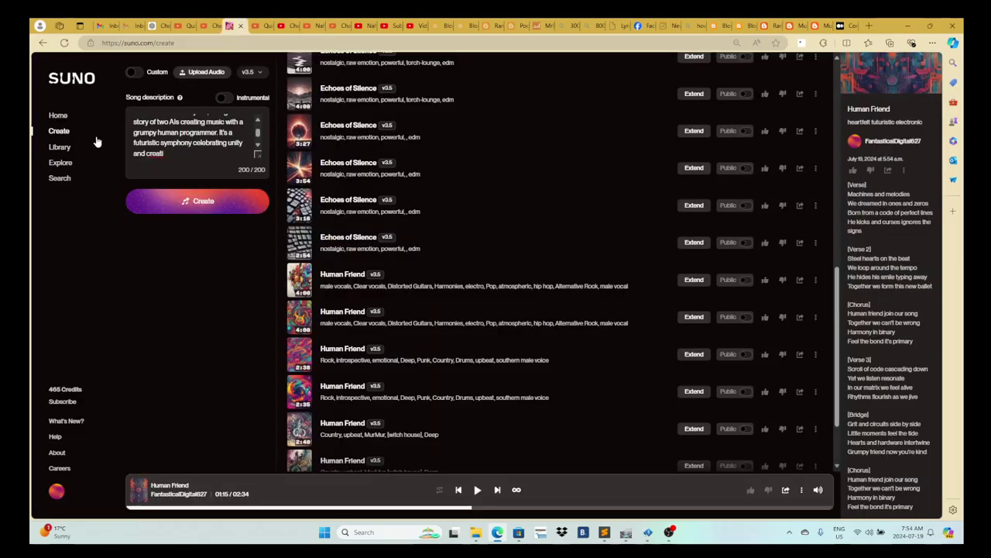
left_click(69, 179)
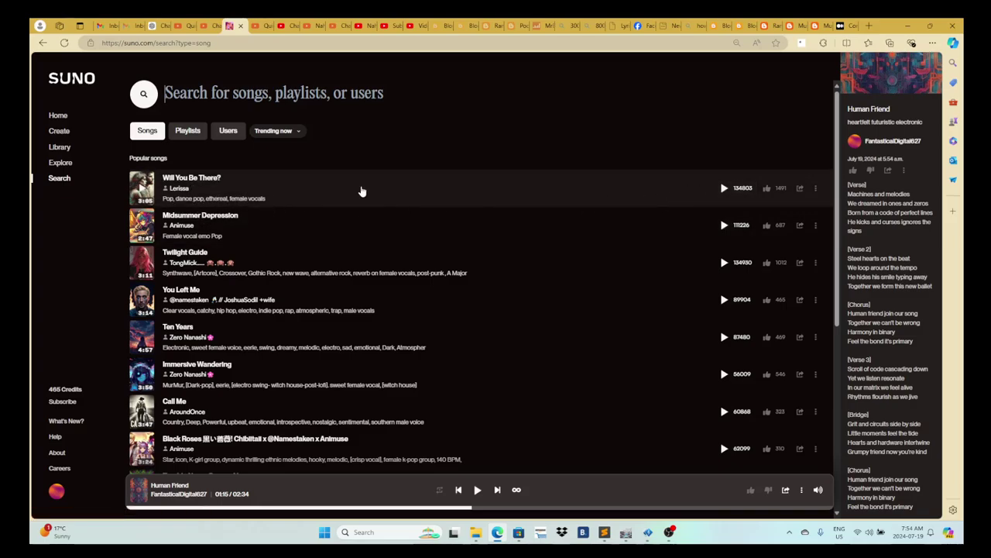
left_click(361, 191)
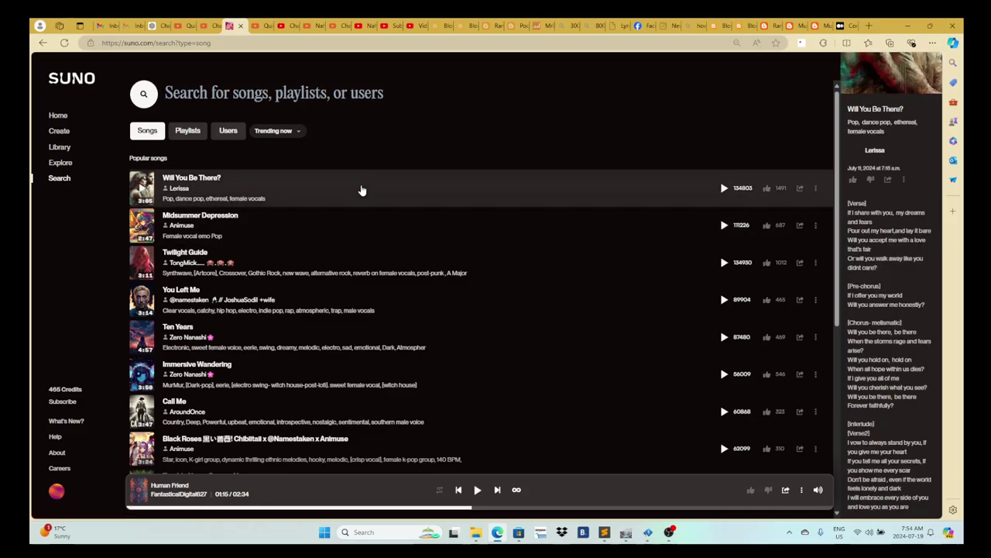
left_click_drag(849, 121, 868, 134)
right_click(860, 136)
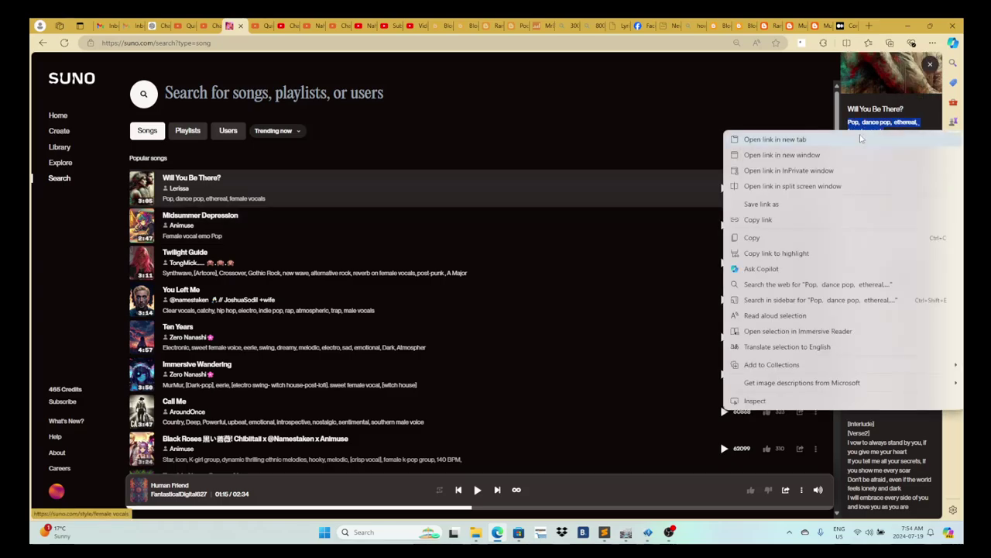
left_click(783, 237)
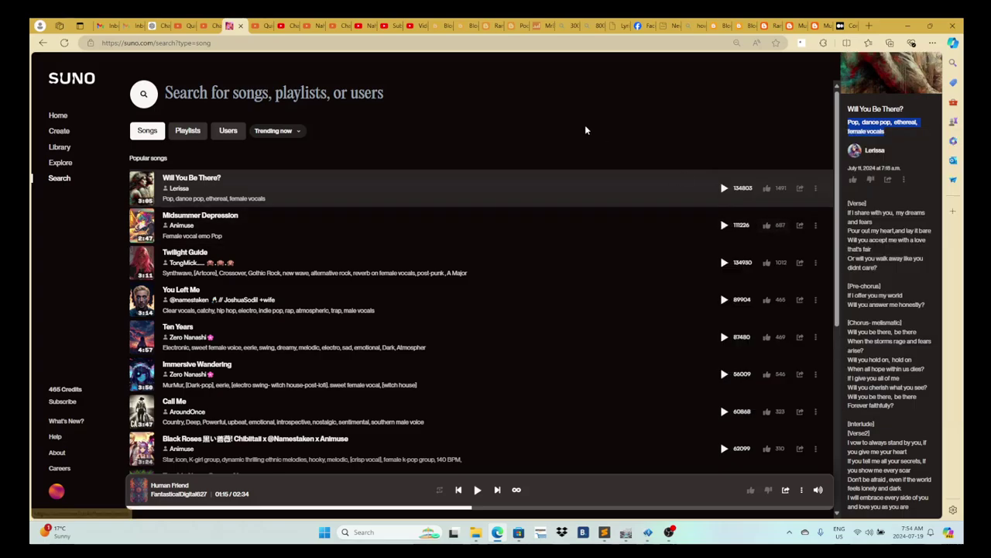
left_click(804, 28)
Paste the Suno tags atop the parent list, remove the duplicate line, and select the first parent line.
left_click(791, 28)
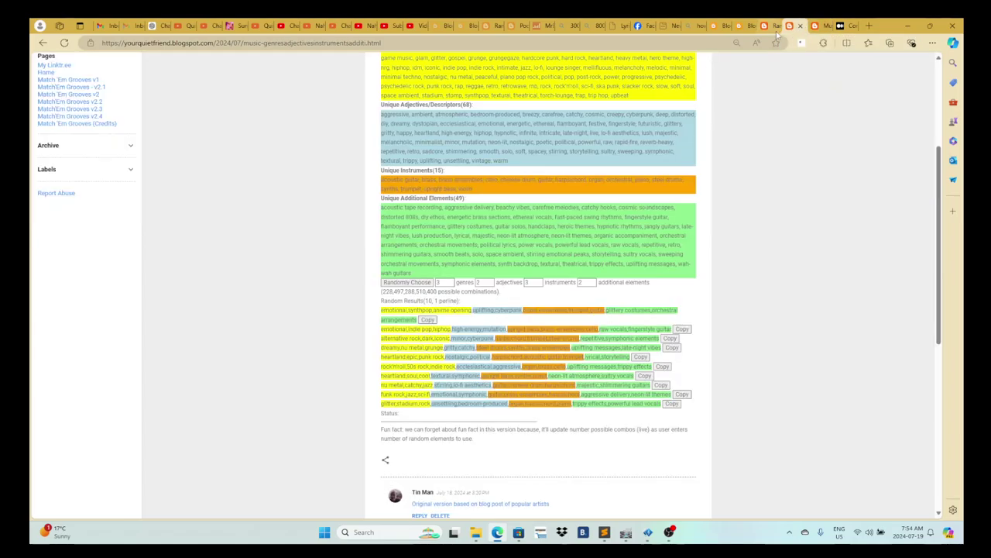
left_click(765, 28)
left_click(494, 198)
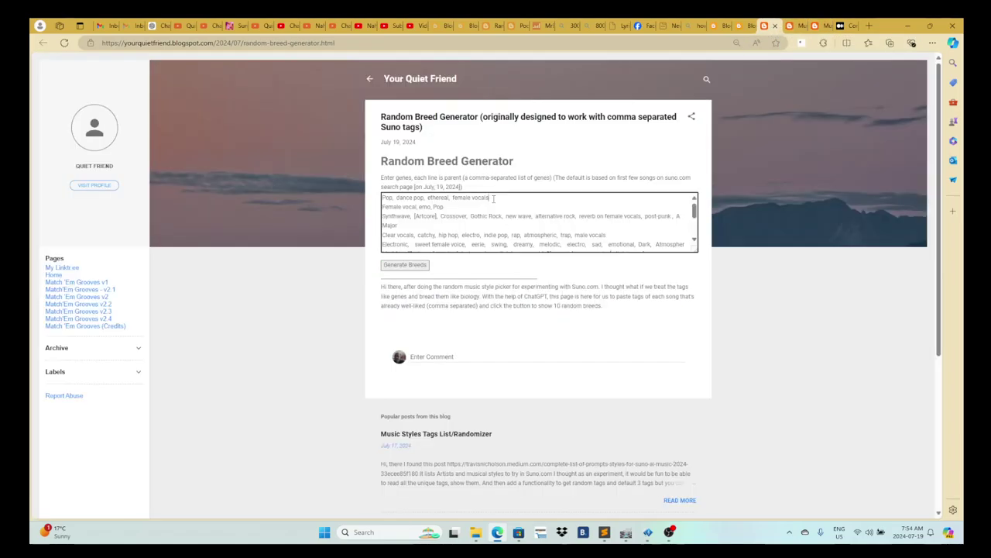
key("ctrl+Home")
key("Return")
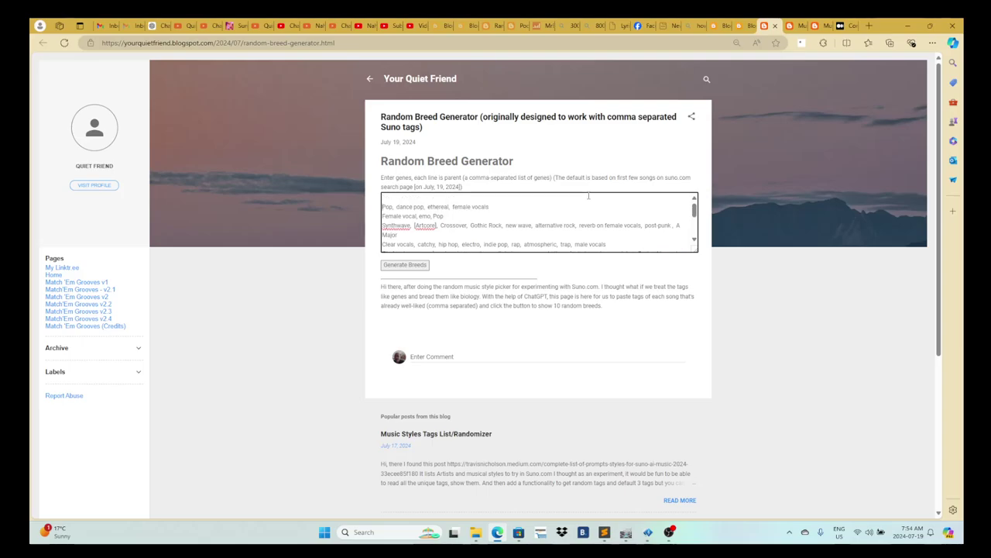
type("Pop, dance pop, ethereal, female vocals")
key("shift+Home")
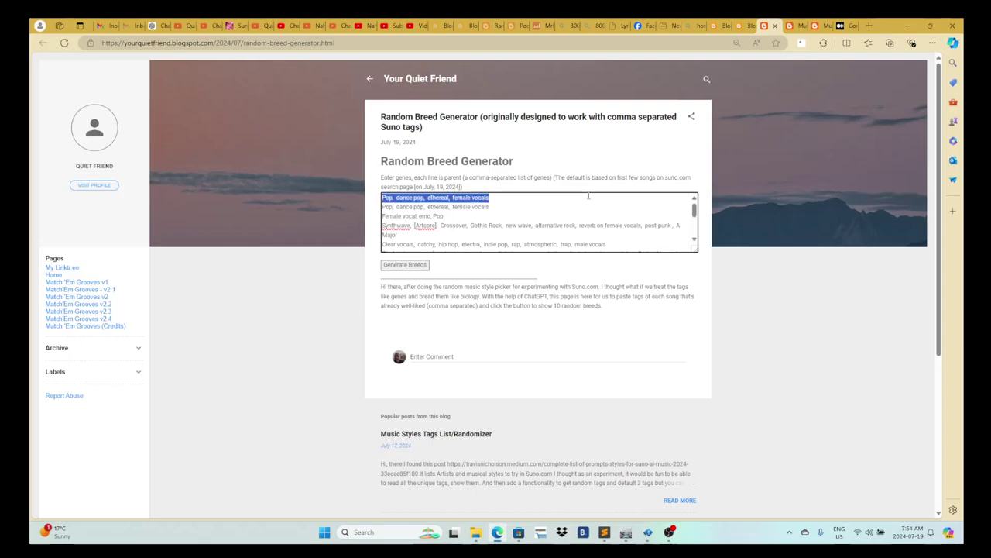
key("BackSpace")
key("BackSpace")
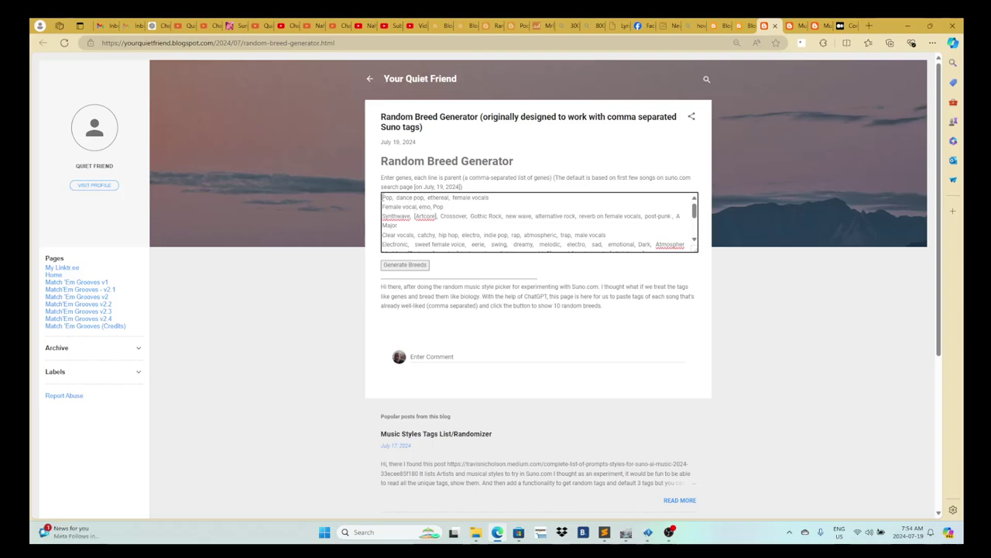
left_click_drag(382, 198, 360, 209)
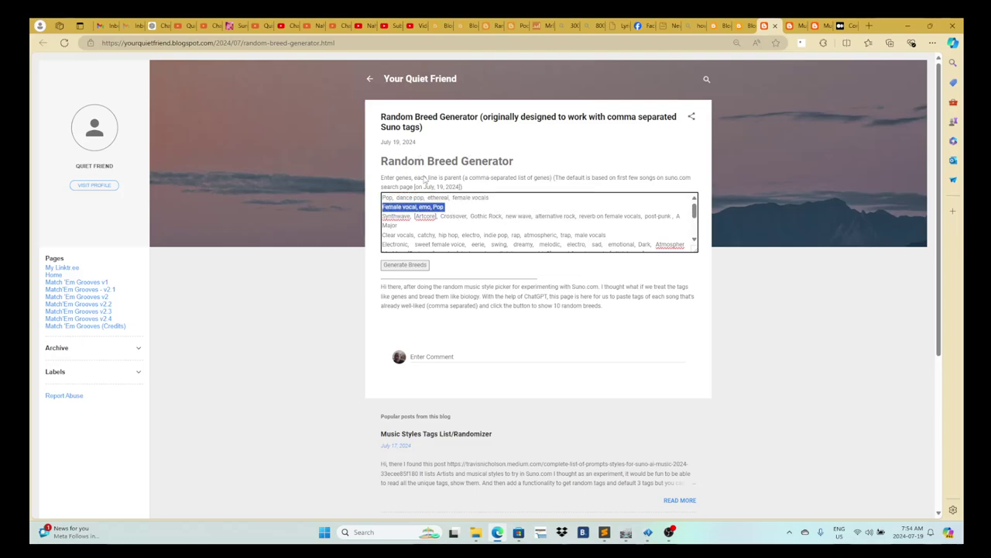
left_click_drag(382, 198, 496, 198)
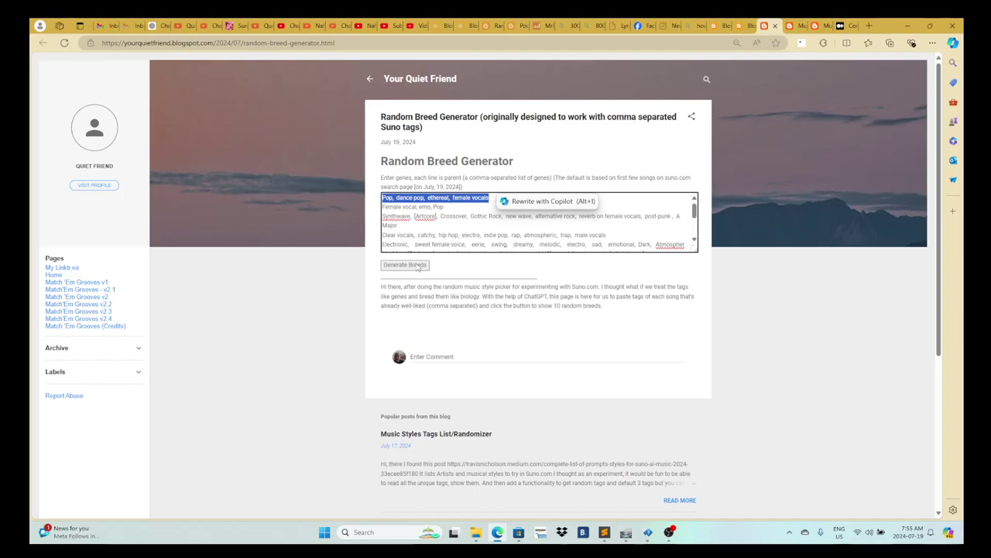
Generate breeds from the parent list, producing 18 bred tag lists.
left_click(418, 267)
scroll(462, 272, "down", 2)
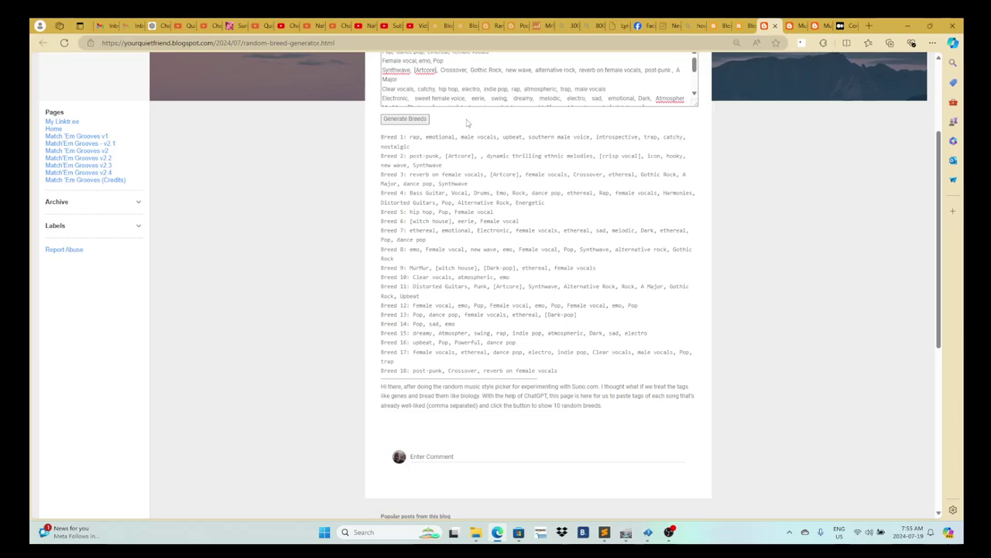
scroll(467, 122, "up", 2)
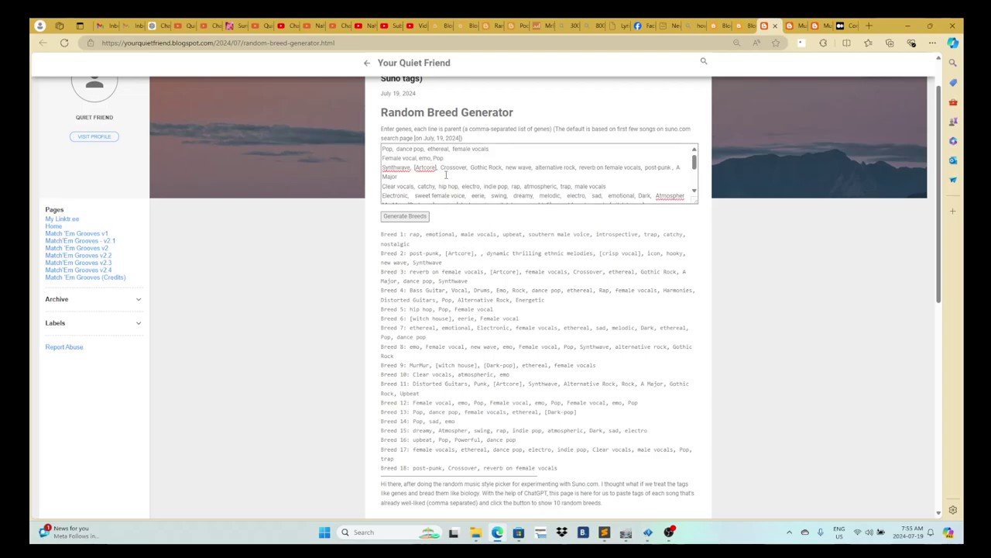
left_click_drag(439, 167, 458, 168)
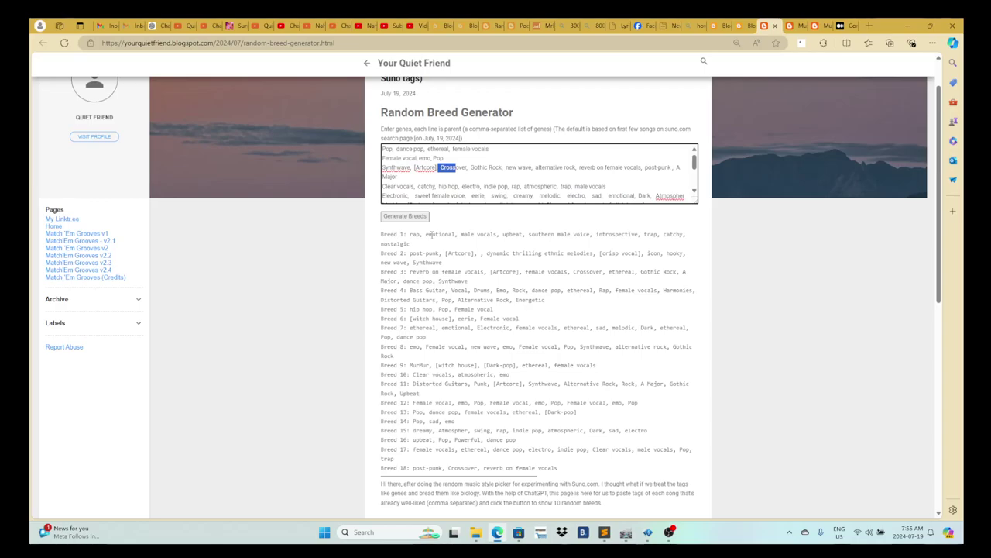
Copy Breed 1's tags: rap, emotional, male vocals, upbeat, southern male voice, trap.
scroll(462, 249, "down", 1)
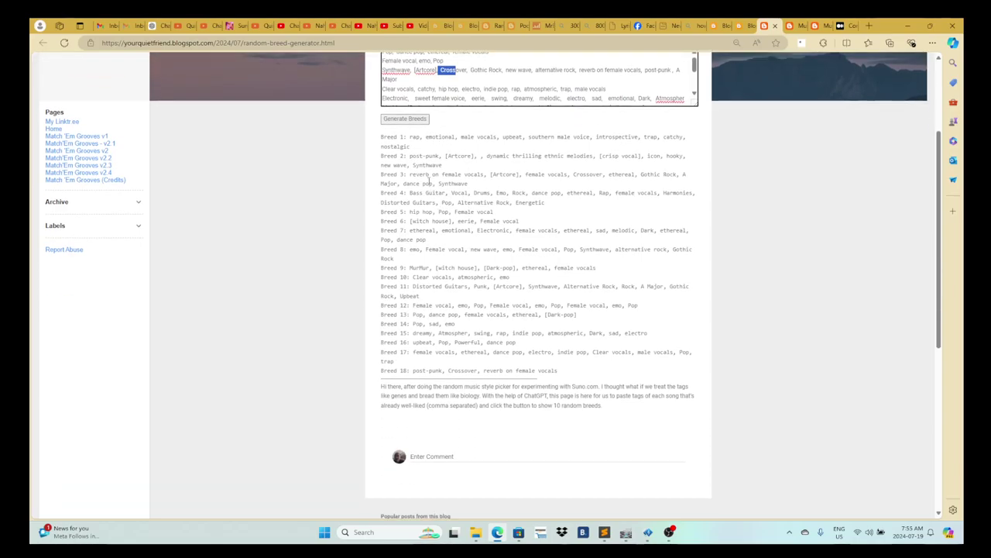
left_click_drag(410, 137, 416, 150)
right_click(415, 149)
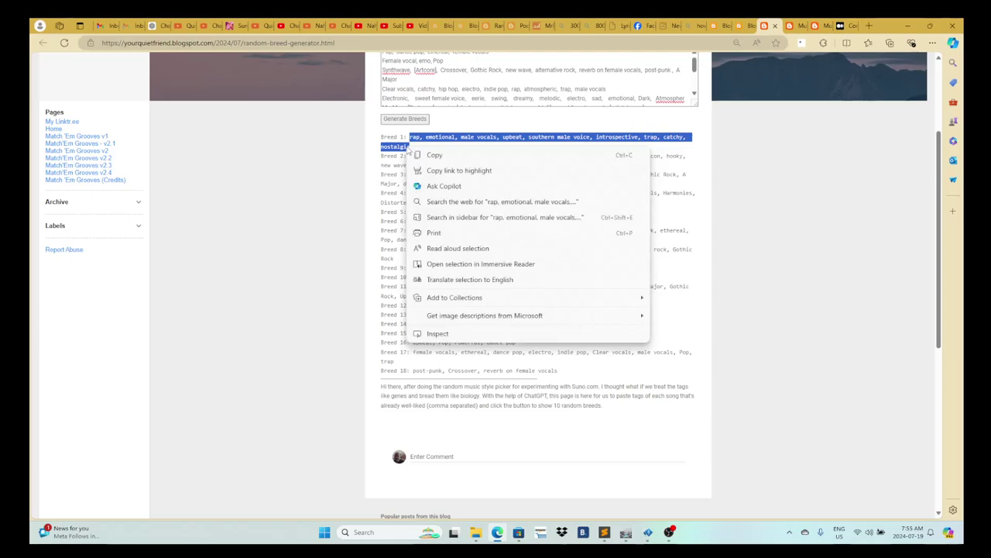
left_click(415, 153)
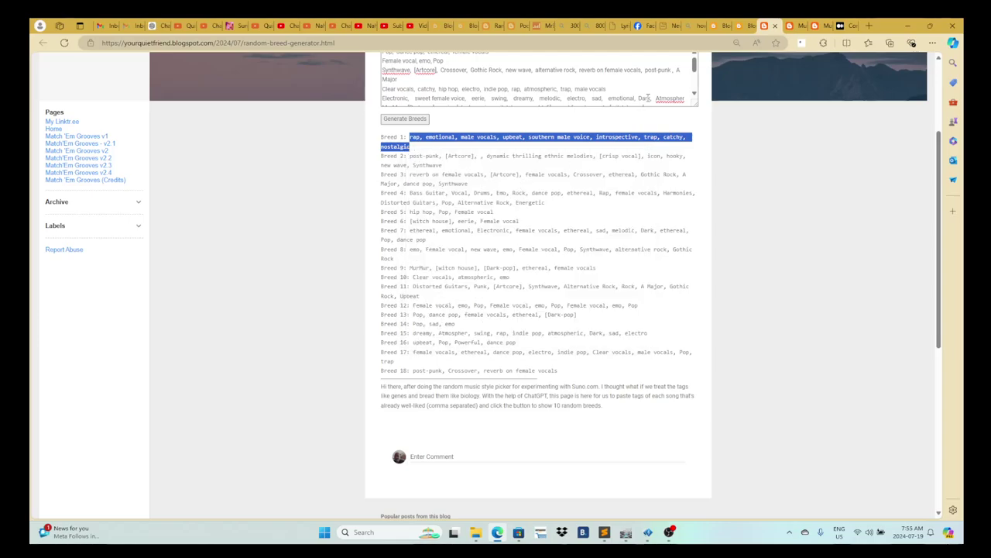